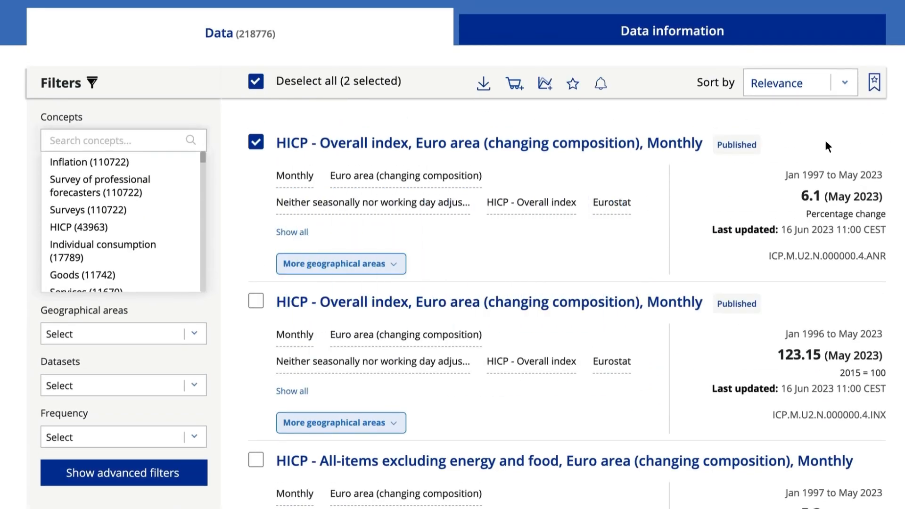
- Add the two selected HICP time series to the data comparison and open the comparison page
left_click(545, 85)
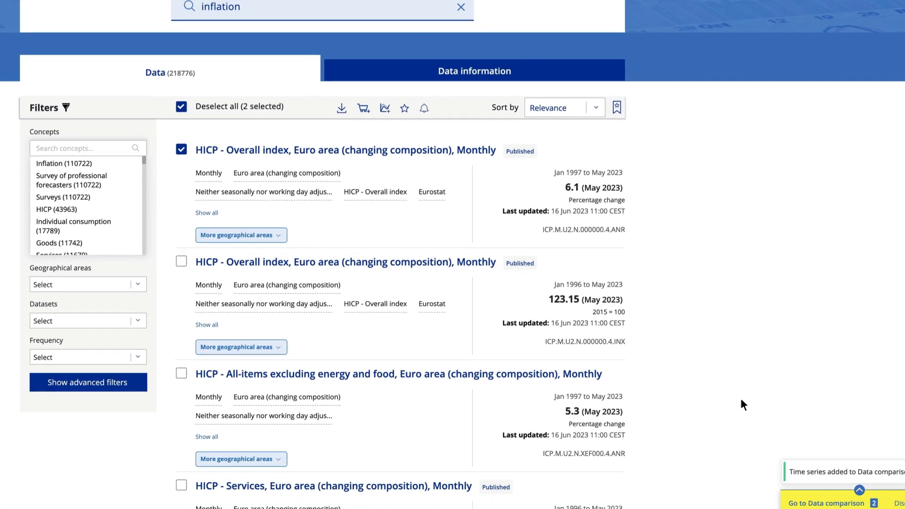
left_click(793, 488)
scroll(452, 282, "down", 8)
scroll(453, 283, "down", 1)
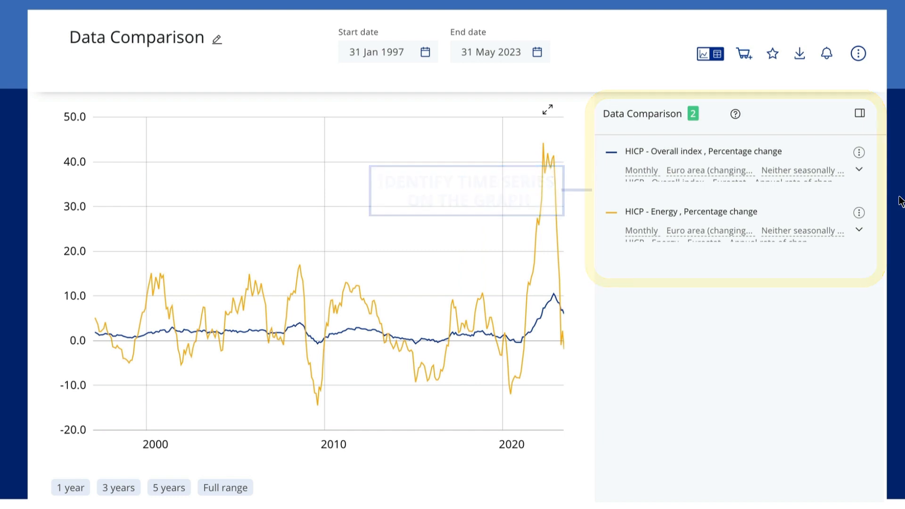
- Review the full list of time series dimensions for the HICP - Overall index series, and close it
left_click(858, 172)
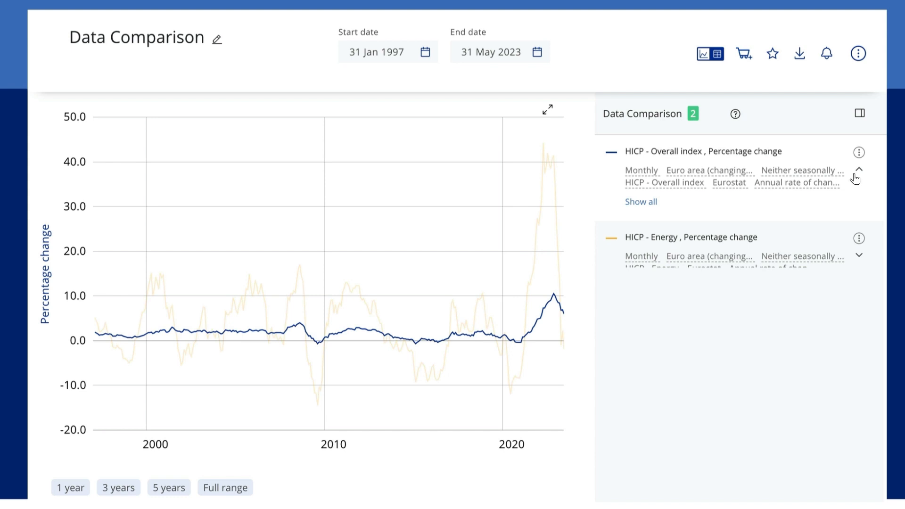
left_click(643, 207)
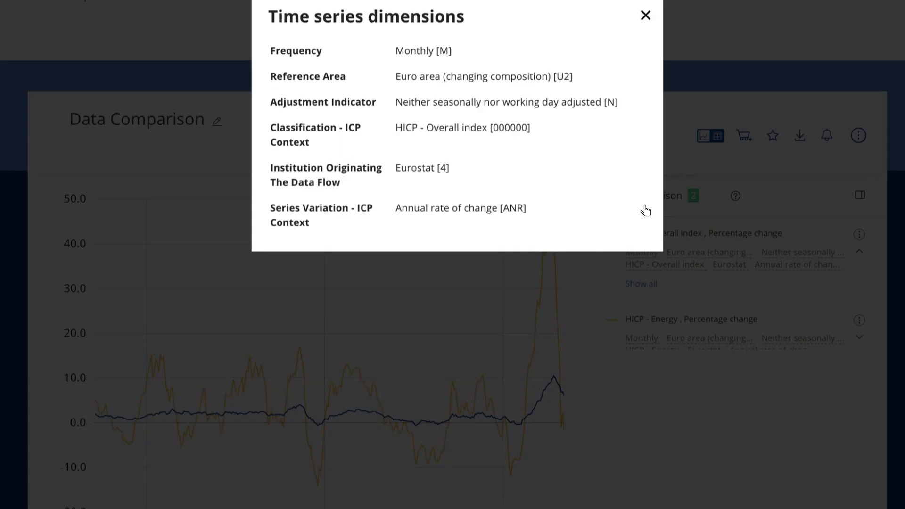
scroll(643, 208, "up", 5)
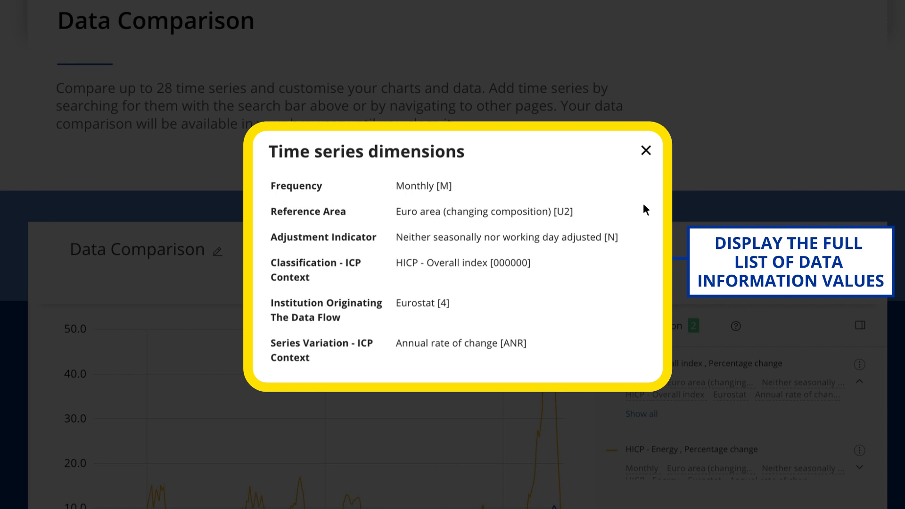
left_click(644, 151)
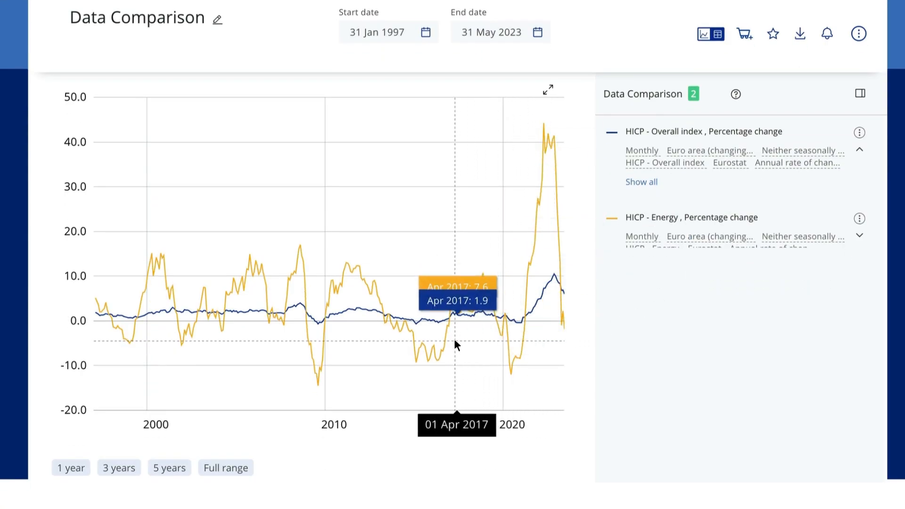
- Inspect data points on the comparison chart and switch the comparison to its data table
mouse_move(455, 345)
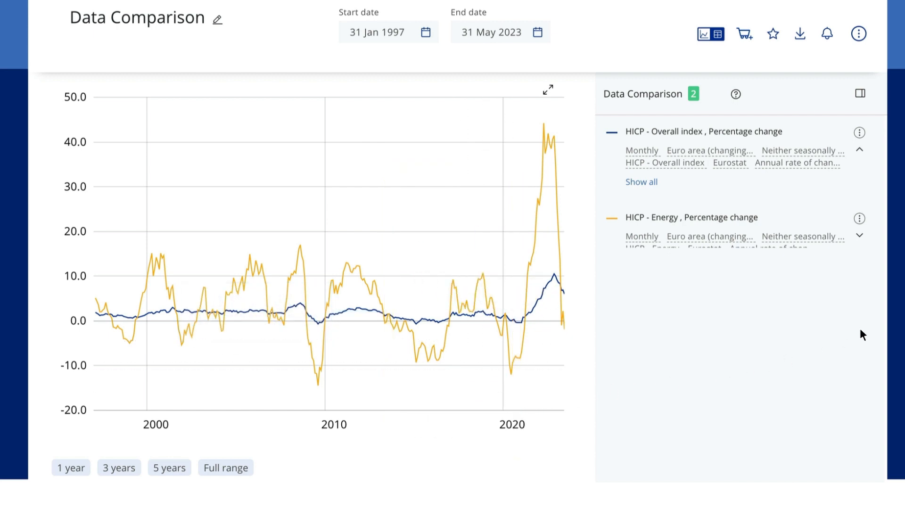
left_click(717, 34)
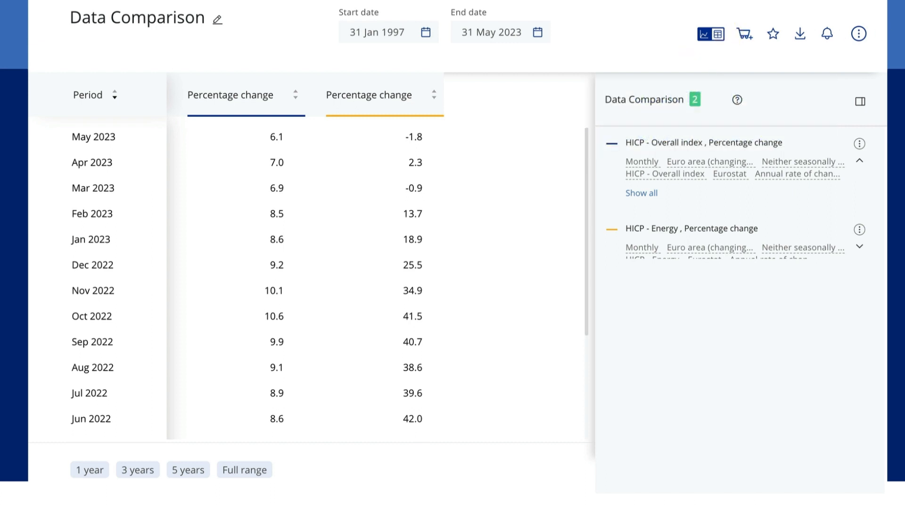
- Search the data portal for "HICP excluding energy and food"
scroll(452, 255, "up", 8)
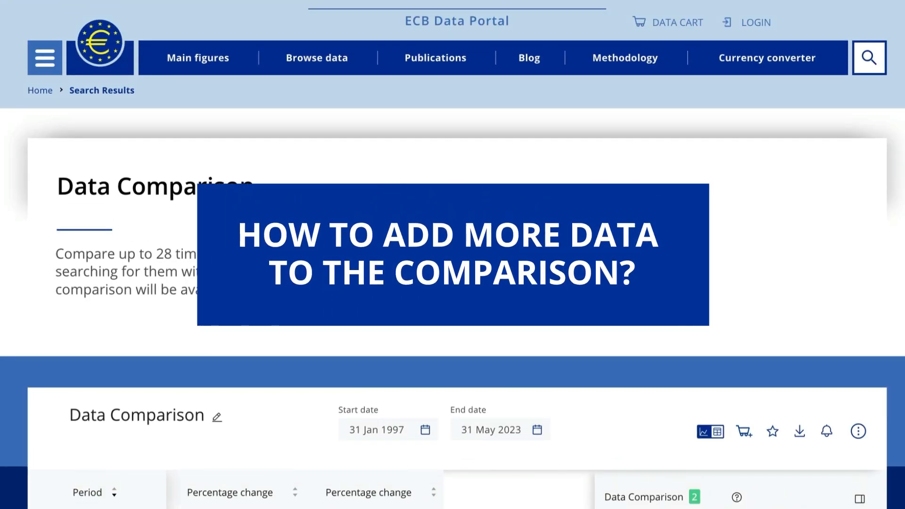
left_click(868, 59)
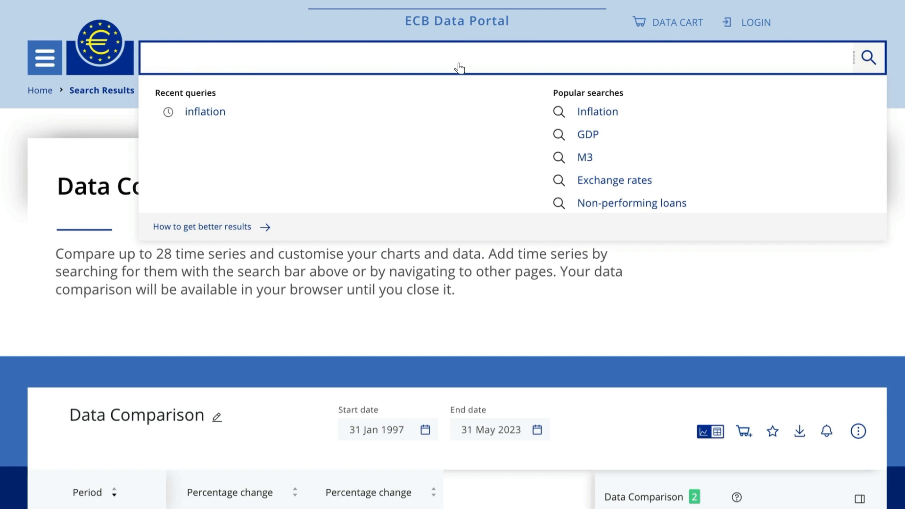
type("HICP excluding")
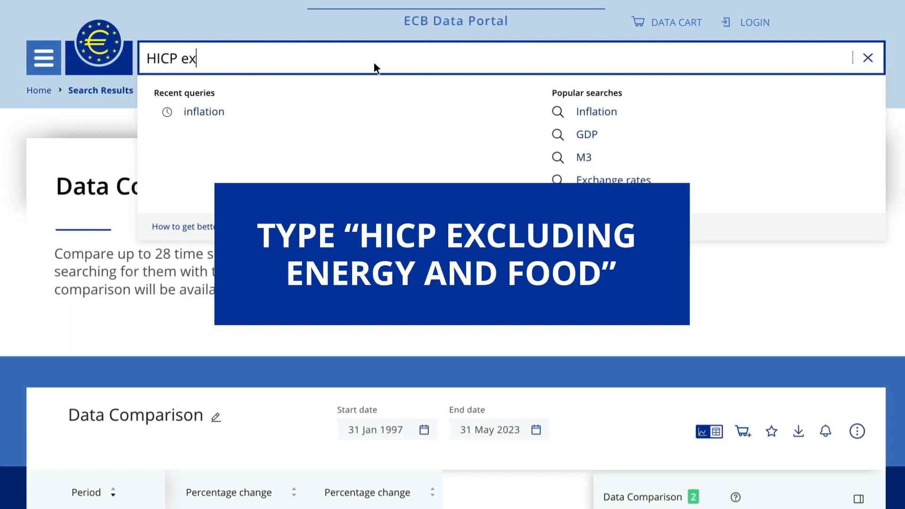
type(" energy an")
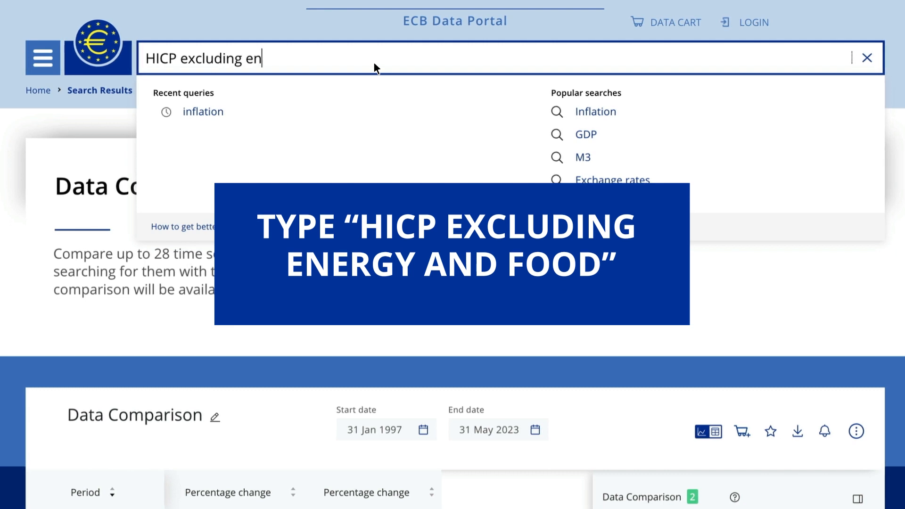
type("d food")
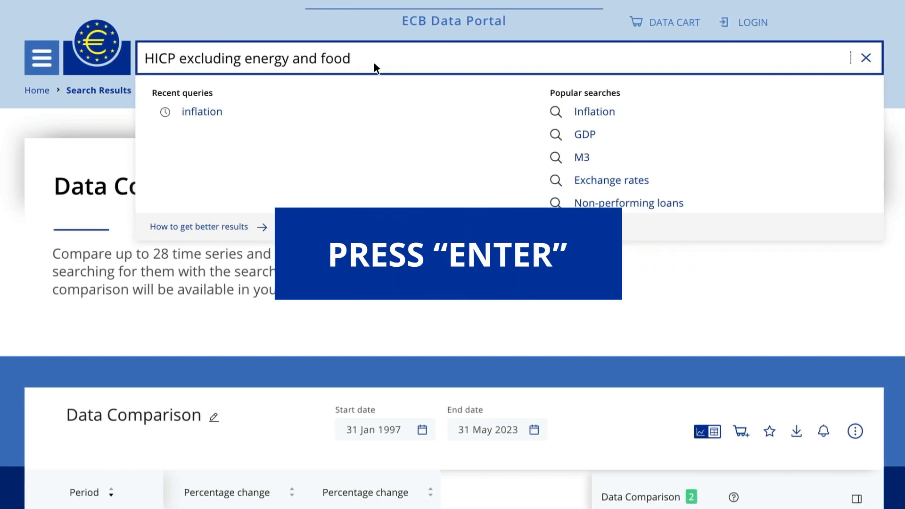
key("Return")
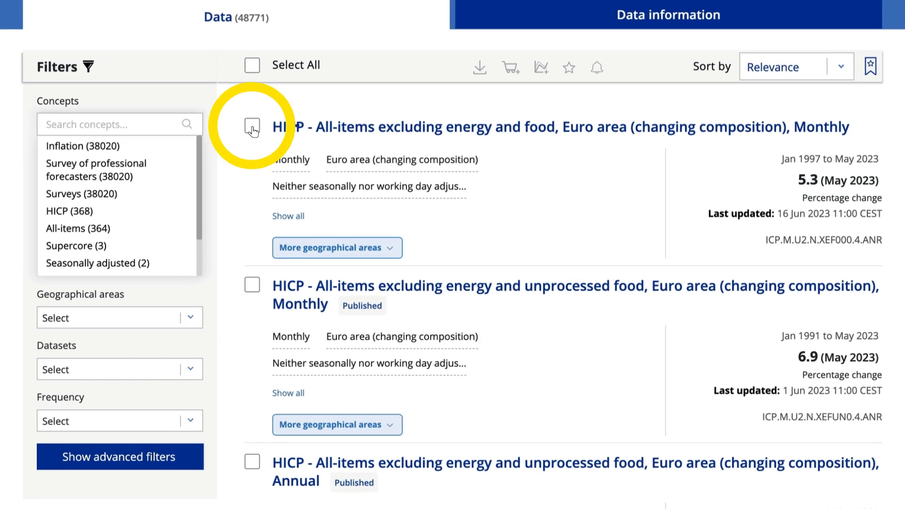
- Add the monthly euro area series "HICP - All-items excluding energy and food" to the data comparison and open the comparison
left_click(253, 129)
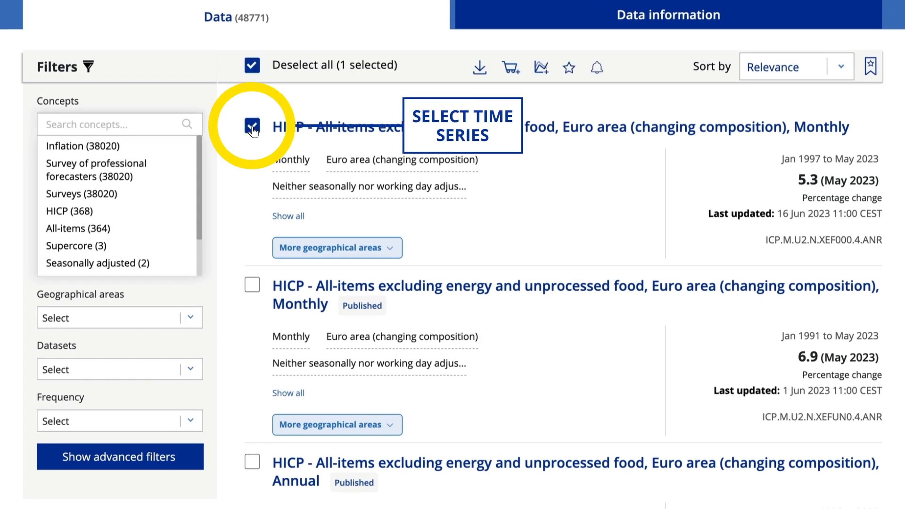
left_click(541, 71)
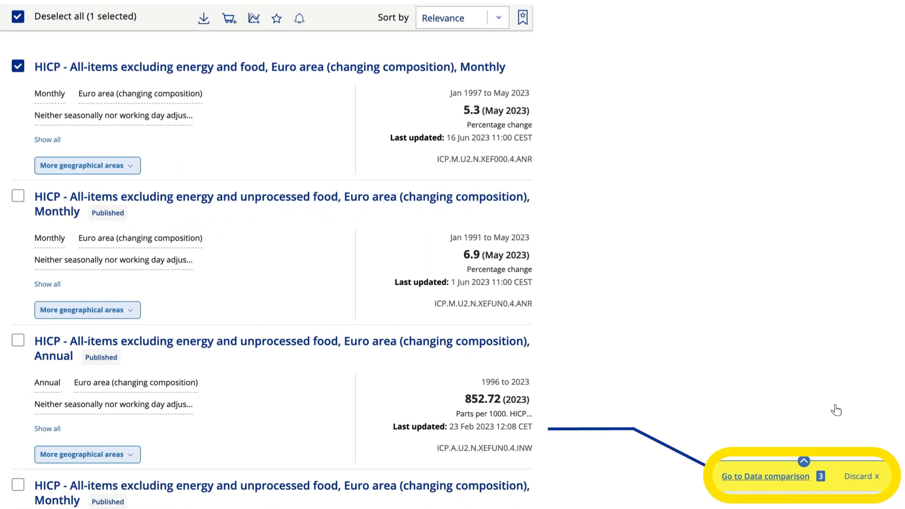
left_click(801, 486)
scroll(864, 295, "down", 3)
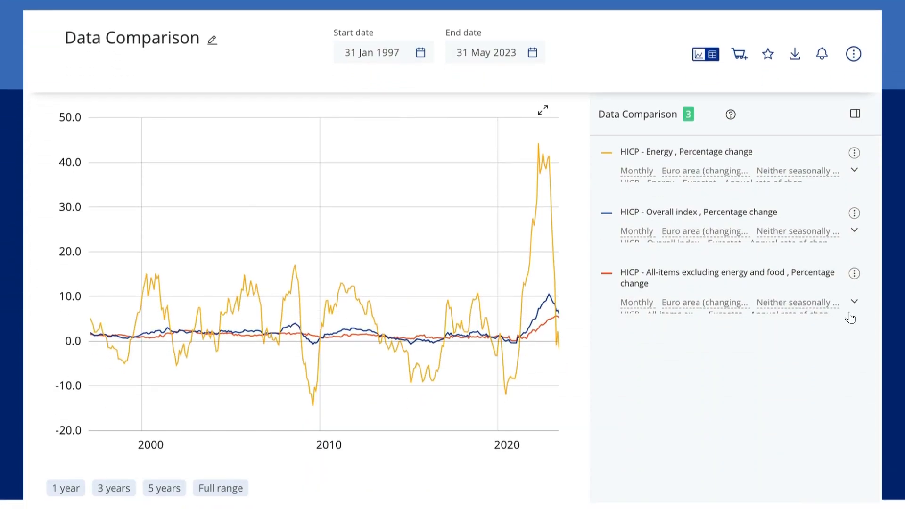
- Style the HICP - Energy series with a dark green colour and a line weight of 2.5 px
left_click(854, 158)
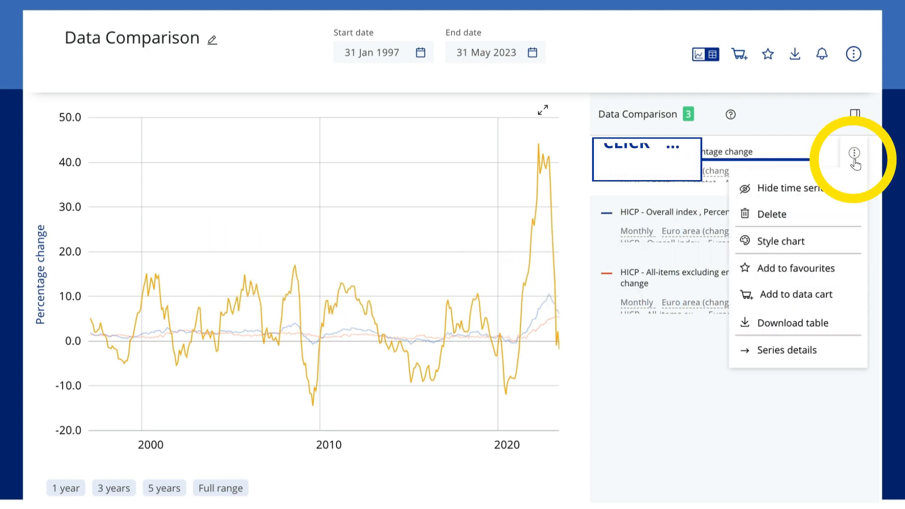
left_click(782, 242)
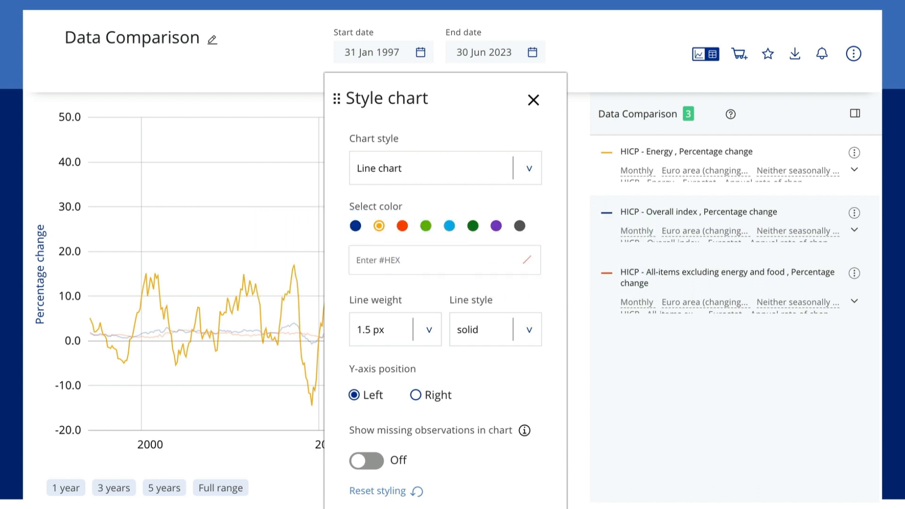
left_click(472, 225)
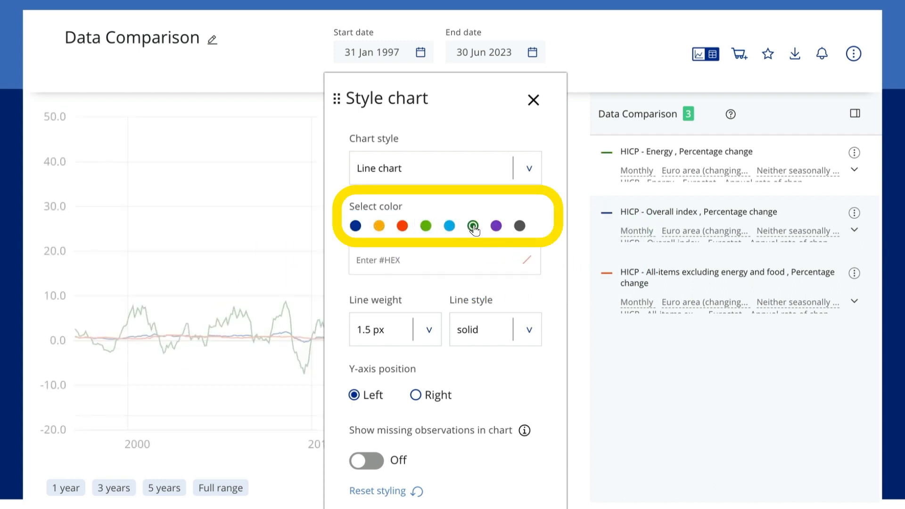
left_click(427, 332)
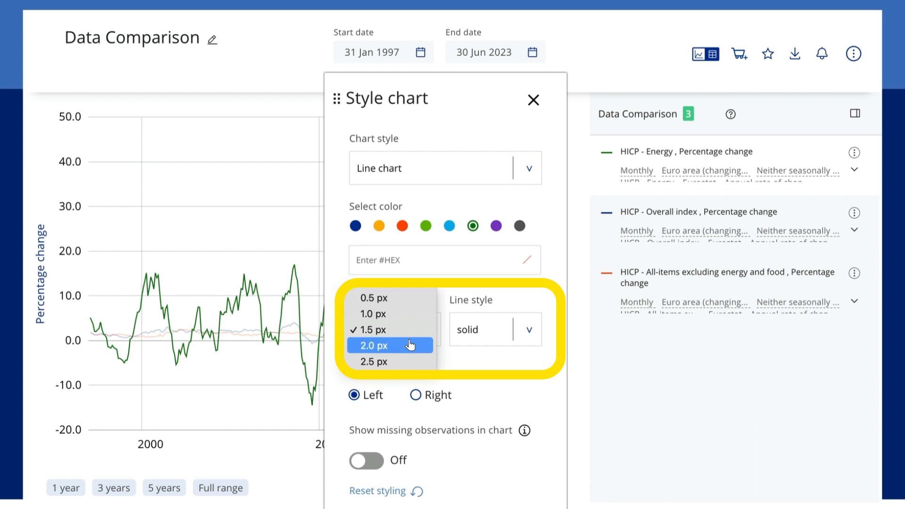
left_click(407, 361)
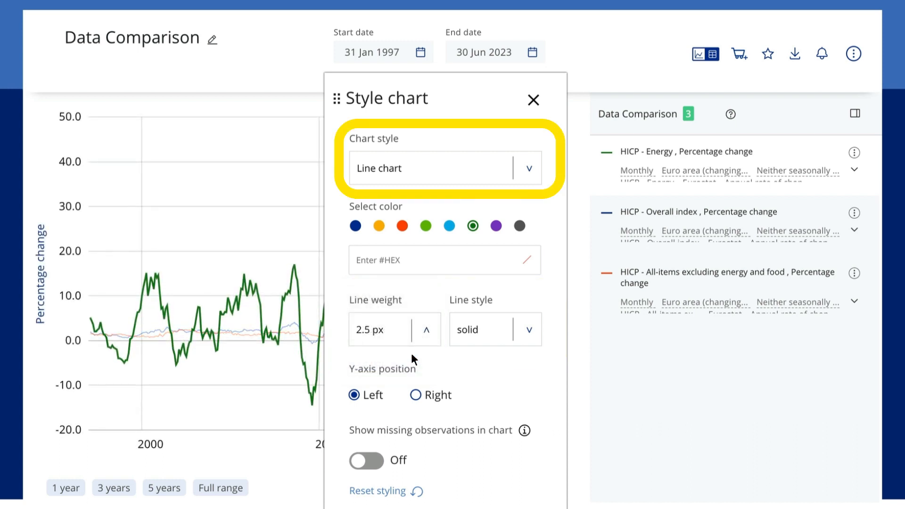
- Change the HICP - Energy series to an area chart and close its styling options
left_click(528, 172)
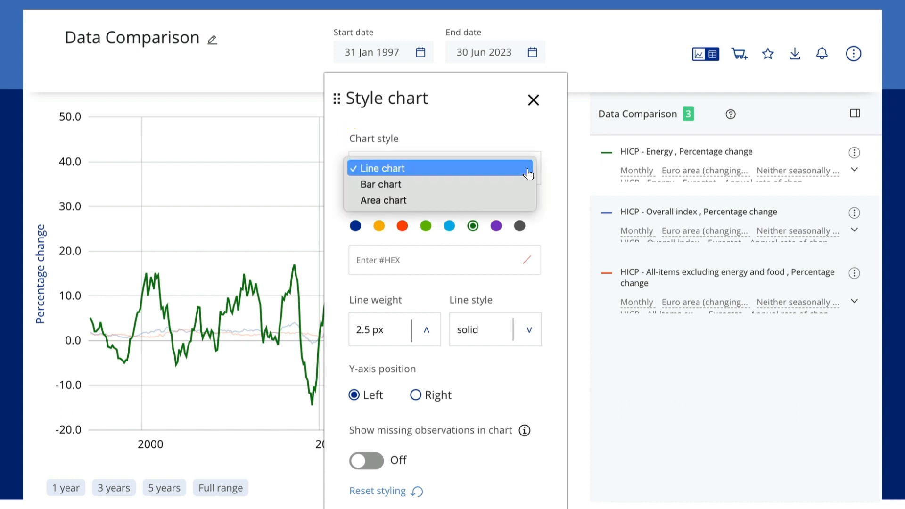
left_click(504, 201)
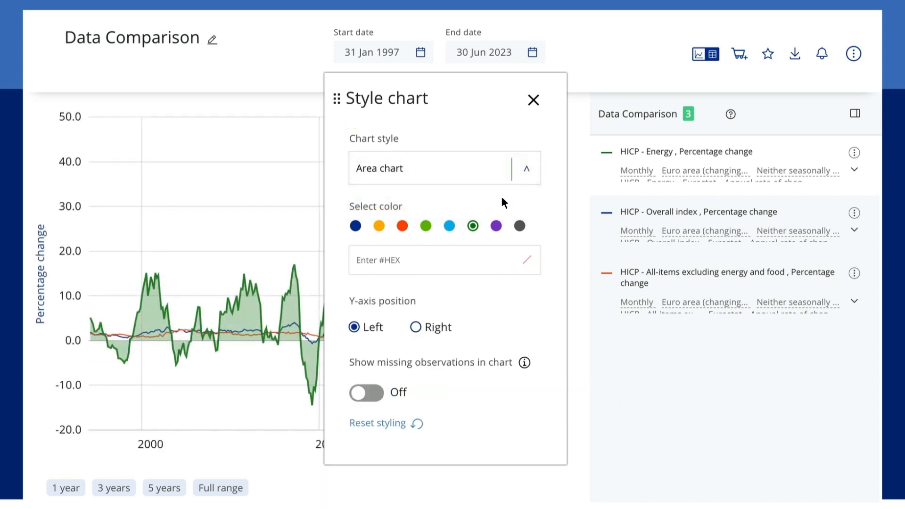
left_click(533, 99)
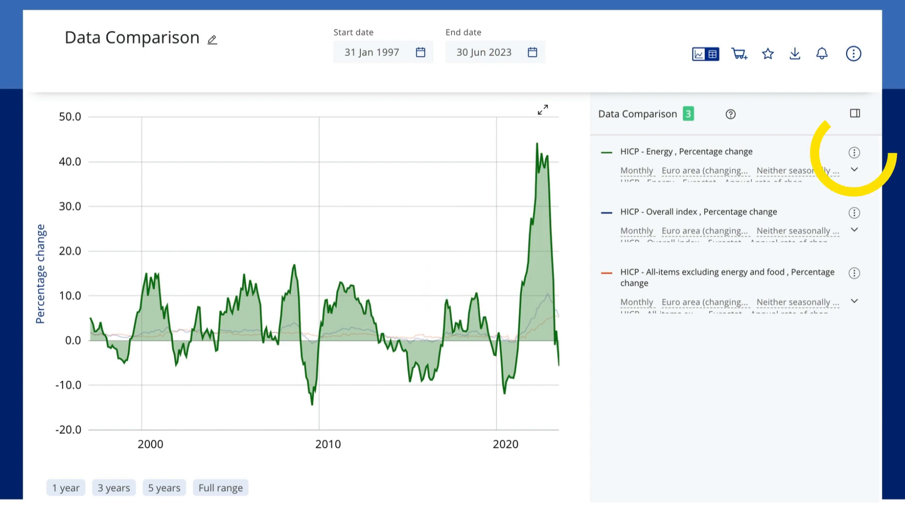
- Hide the HICP - Energy time series in the comparison
left_click(852, 156)
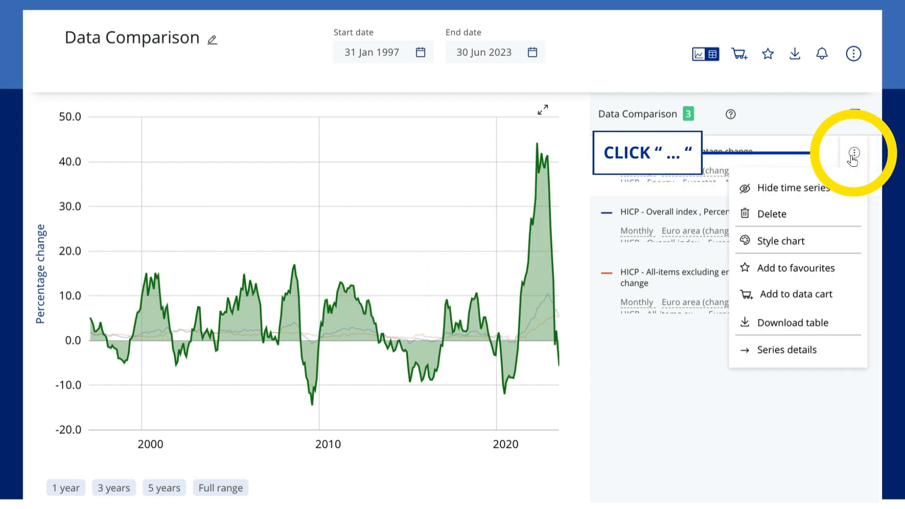
left_click(792, 189)
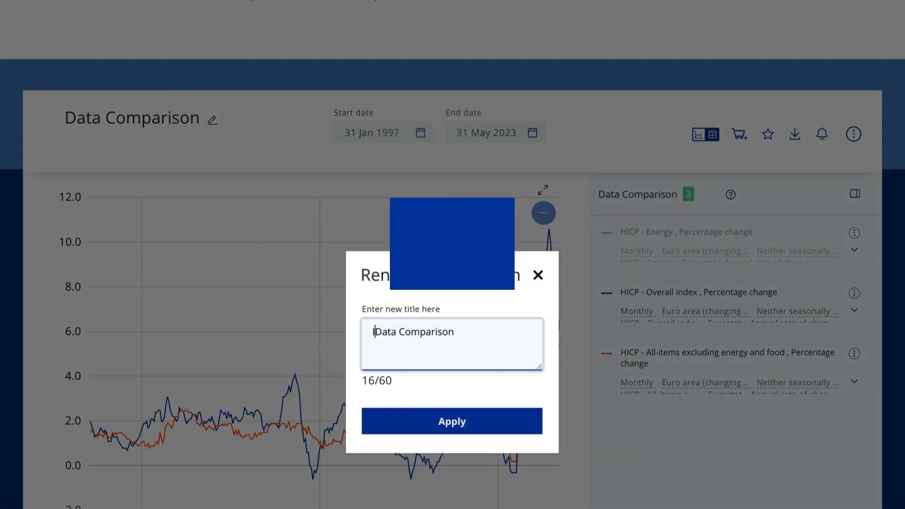
- Rename the comparison as "Inflation Data Comparison"
type("Inflation")
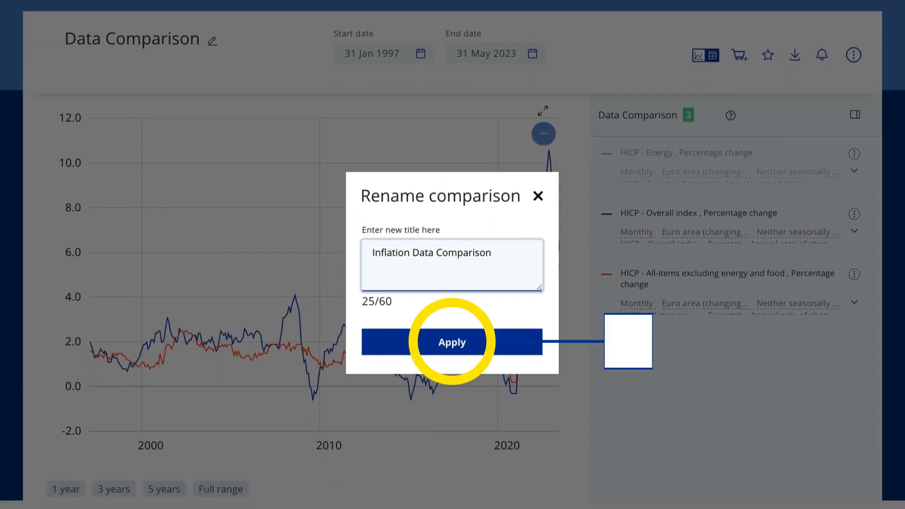
left_click(451, 342)
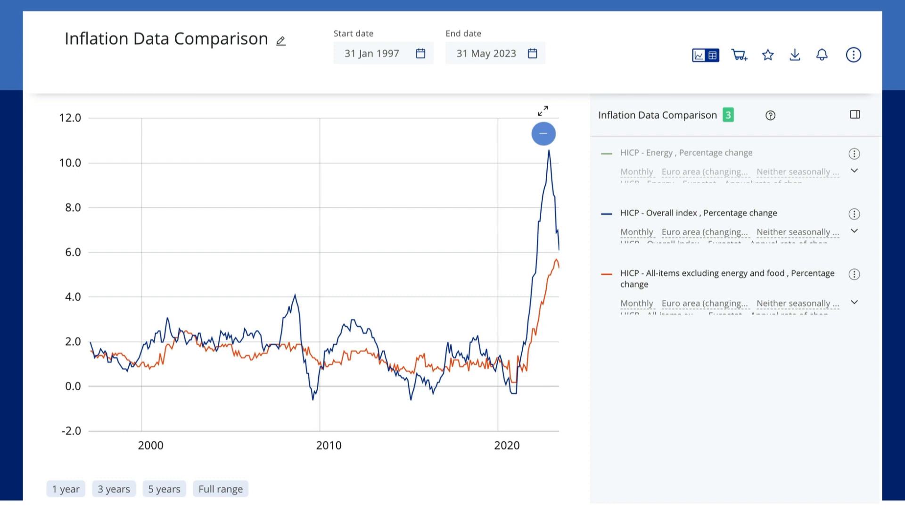
- View the account registration form offered for saving the comparison to favourites, and close it without filling it in
left_click(767, 55)
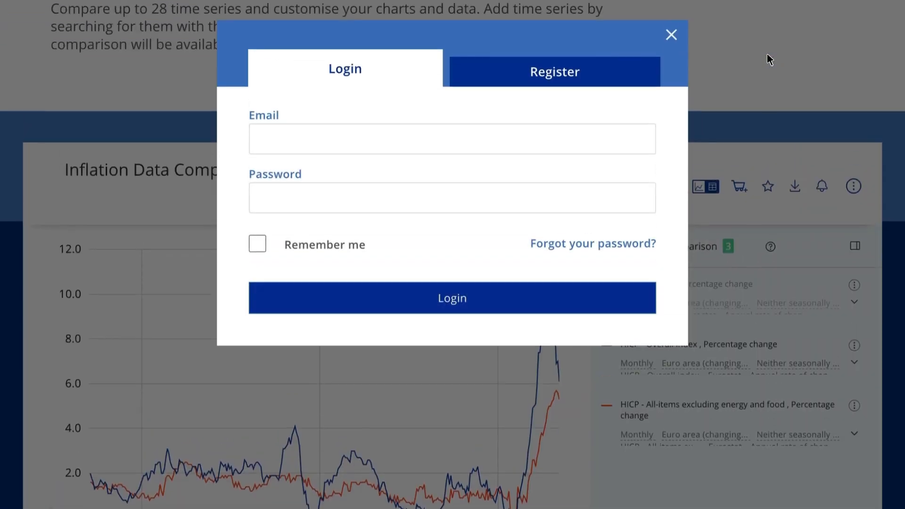
left_click(559, 77)
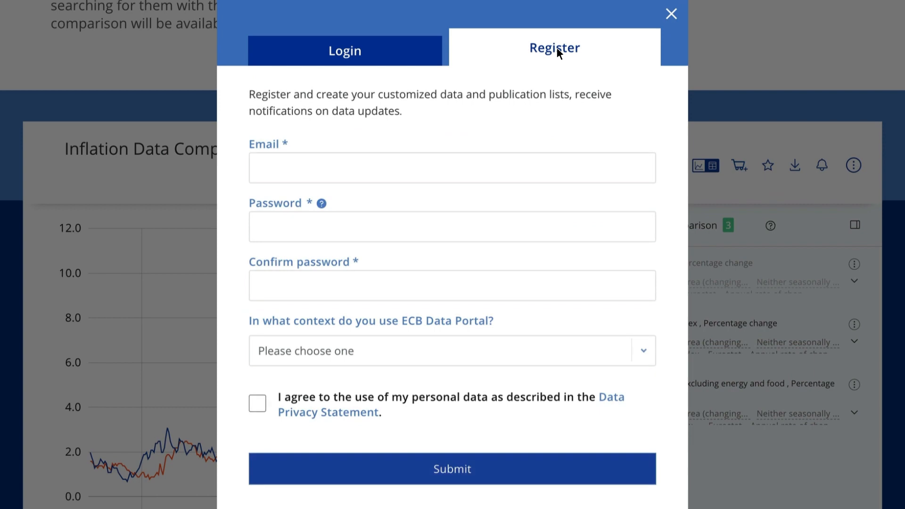
left_click(670, 14)
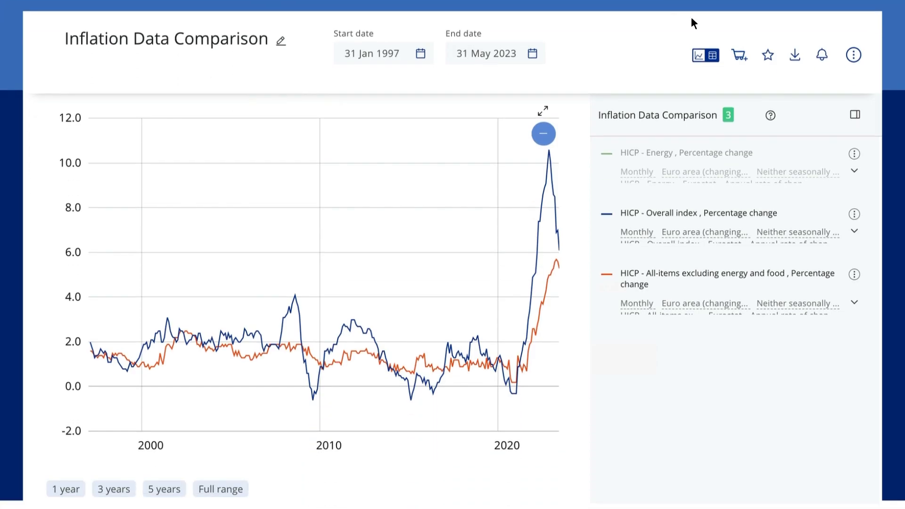
left_click(853, 56)
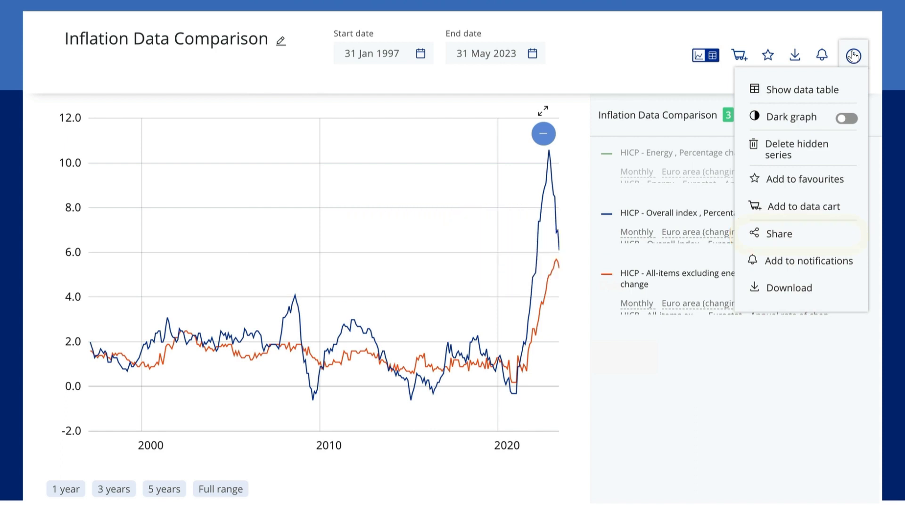
left_click(853, 55)
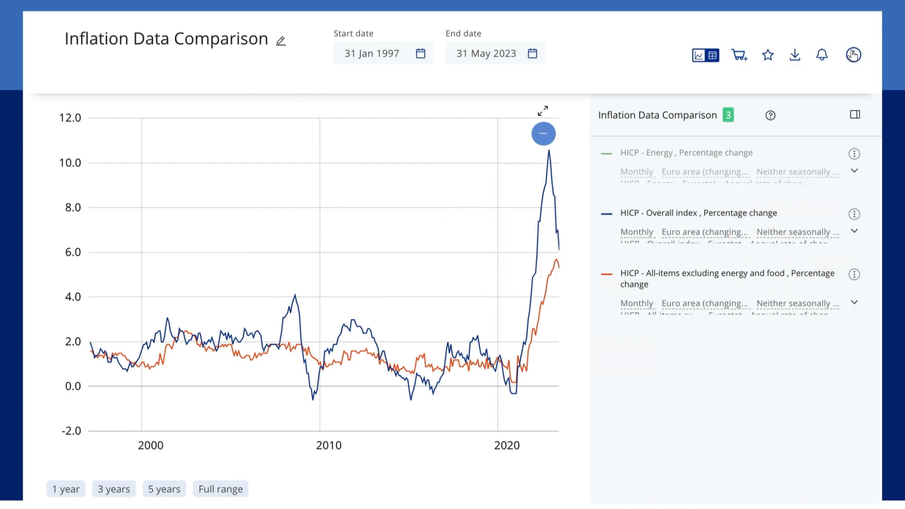
- Download the comparison's visible time series, choosing from the available graph and table formats
left_click(794, 55)
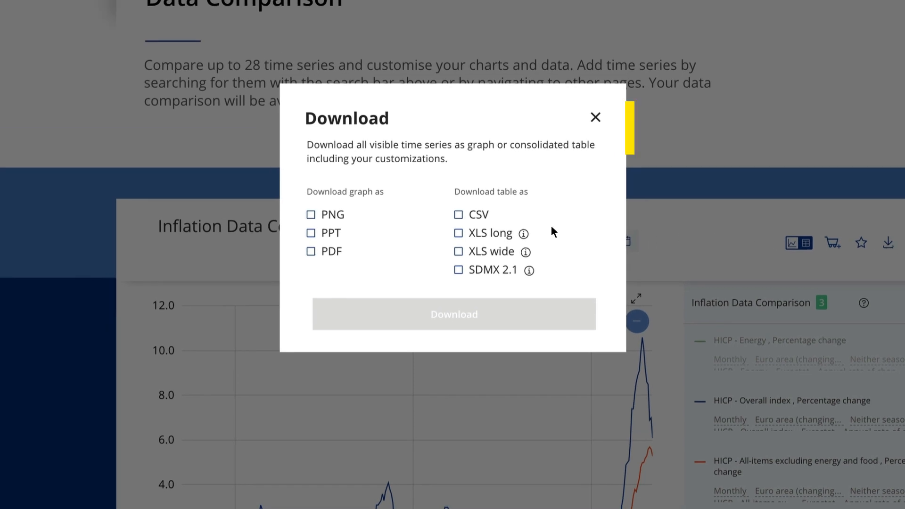
left_click(310, 215)
left_click(310, 233)
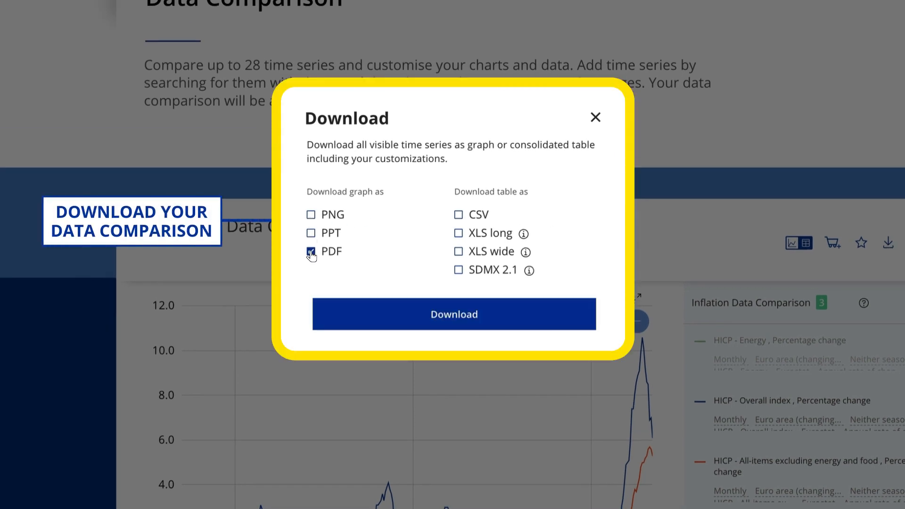
left_click(310, 215)
left_click(457, 233)
left_click(455, 322)
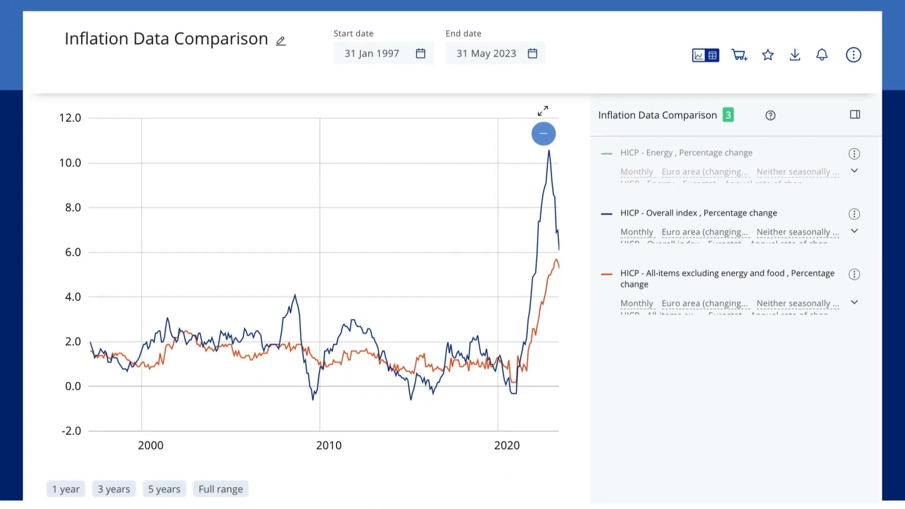